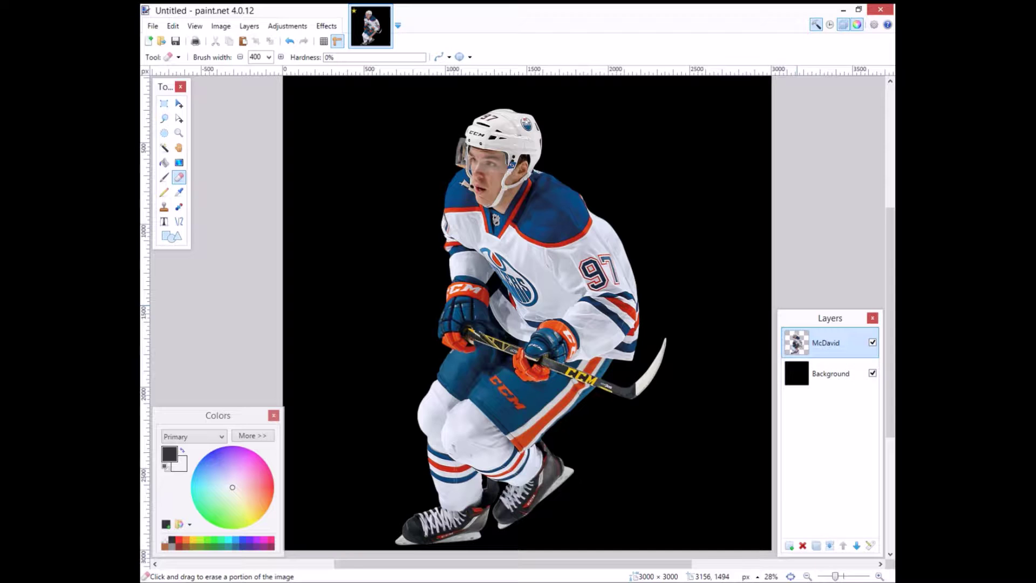
Duplicate the McDavid layer twice to get three copies.
{"action": "scroll", "coordinate": [580, 253], "scroll_direction": "down", "scroll_amount": 1}
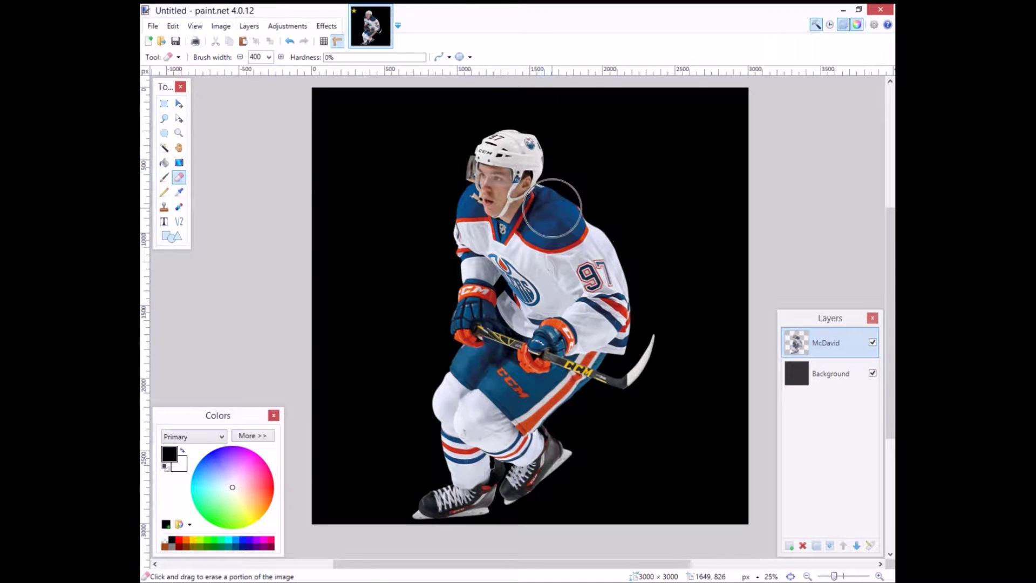
{"action": "scroll", "coordinate": [552, 208], "scroll_direction": "up", "scroll_amount": 1}
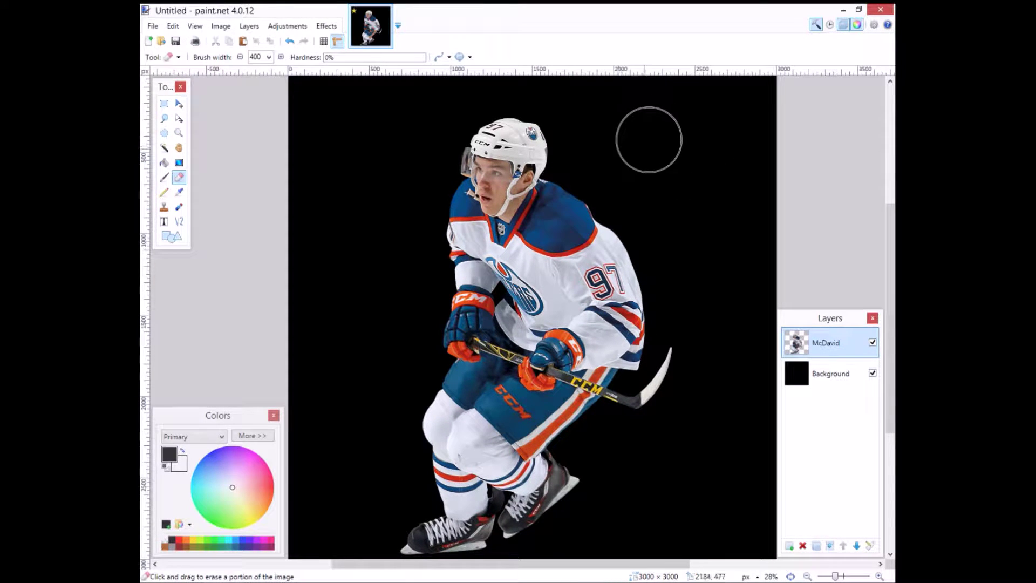
{"action": "scroll", "coordinate": [671, 141], "scroll_direction": "down", "scroll_amount": 1}
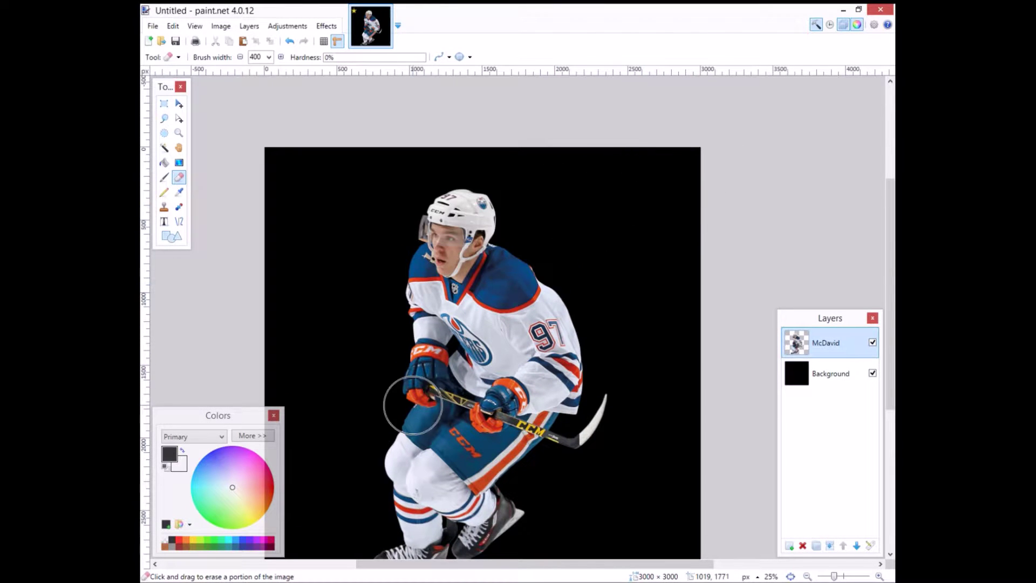
{"action": "scroll", "coordinate": [518, 267], "scroll_direction": "down", "scroll_amount": 1}
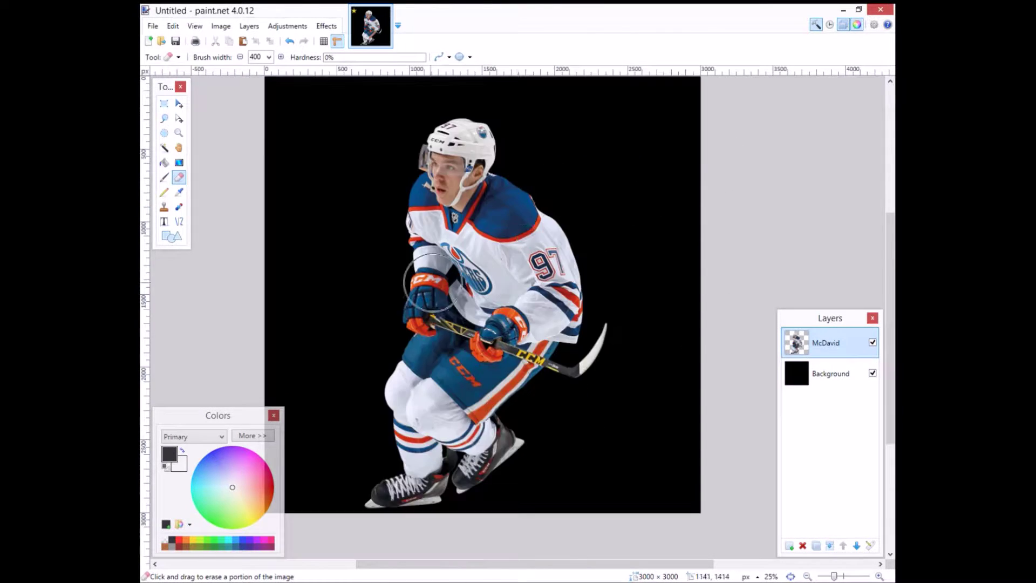
{"action": "scroll", "coordinate": [521, 280], "scroll_direction": "up", "scroll_amount": 1}
{"action": "scroll", "coordinate": [648, 290], "scroll_direction": "down", "scroll_amount": 1}
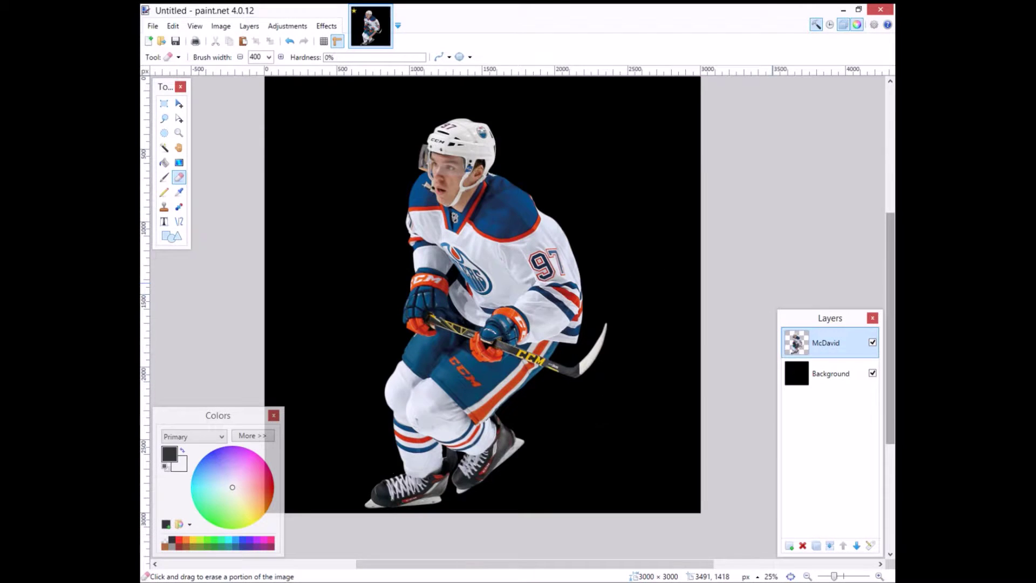
{"action": "scroll", "coordinate": [772, 282], "scroll_direction": "up", "scroll_amount": 1}
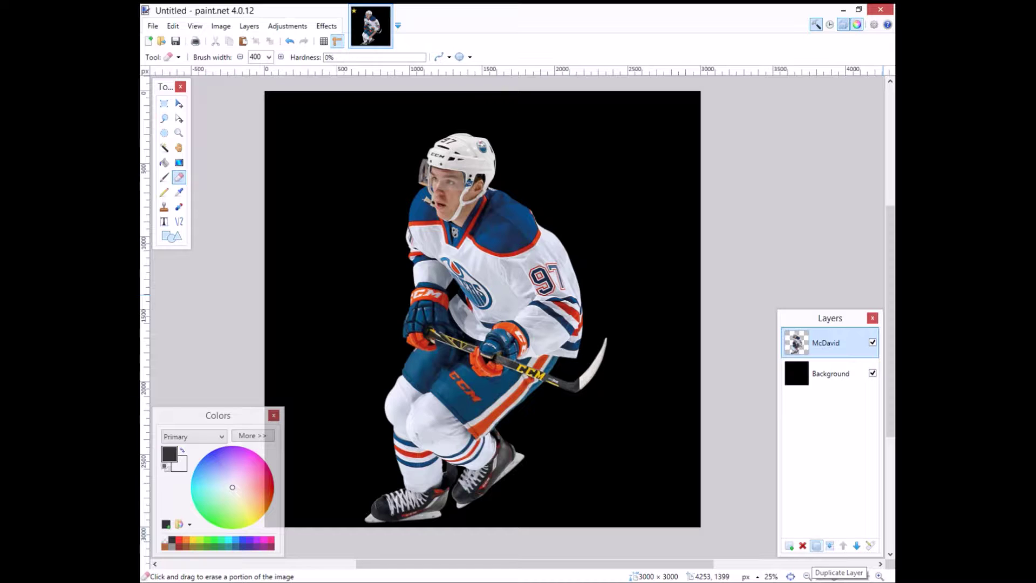
{"action": "left_click", "coordinate": [816, 546]}
{"action": "left_click", "coordinate": [816, 545]}
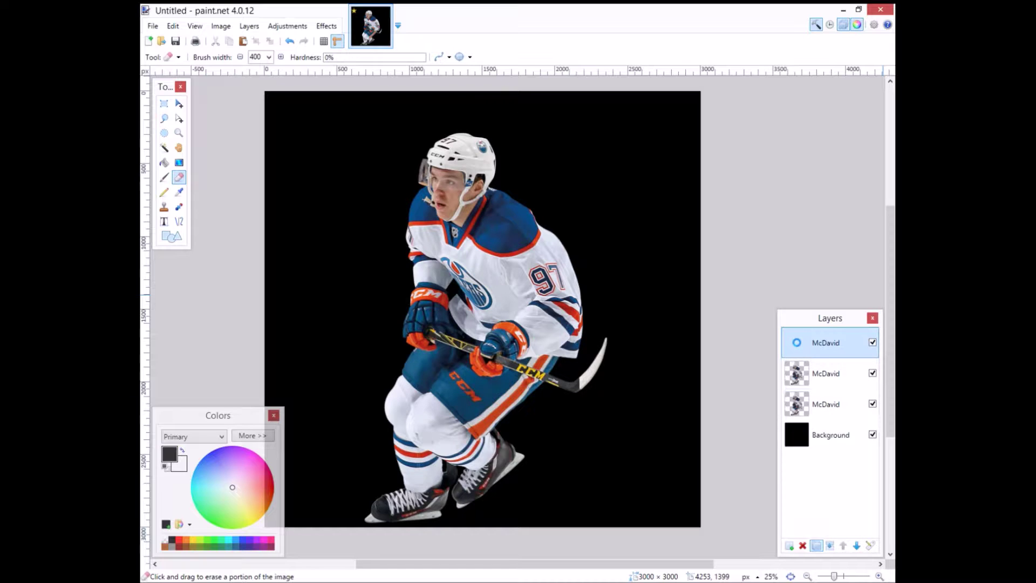
Hide the top and bottom McDavid copies and select the middle one.
{"action": "left_click", "coordinate": [872, 404]}
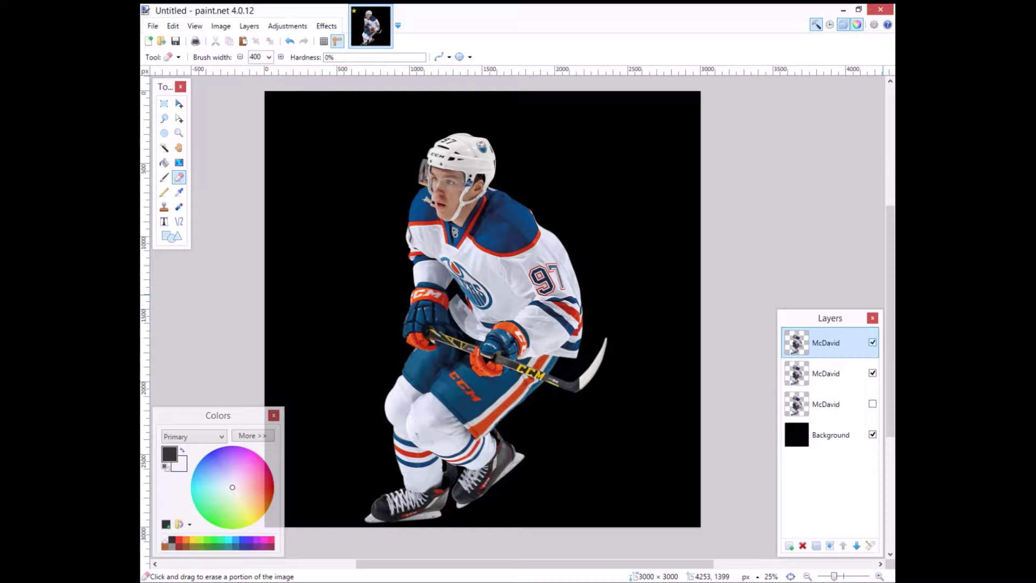
{"action": "left_click", "coordinate": [872, 342]}
{"action": "left_click", "coordinate": [826, 374]}
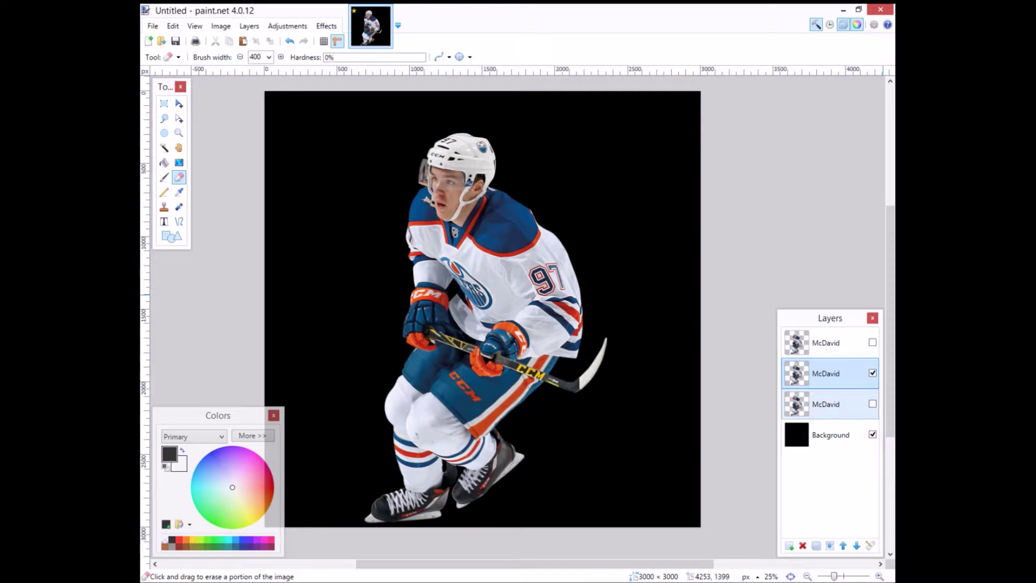
Apply Brightness / Contrast to the middle McDavid layer, ending at brightness about 26.
{"action": "left_click", "coordinate": [287, 26]}
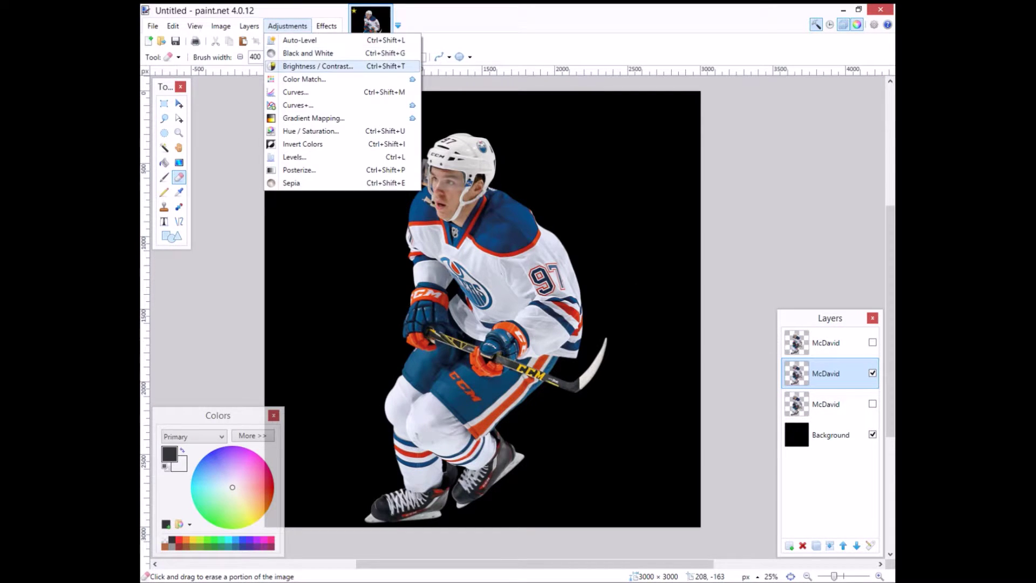
{"action": "left_click", "coordinate": [311, 65]}
{"action": "left_click_drag", "start_coordinate": [518, 248], "coordinate": [661, 246]}
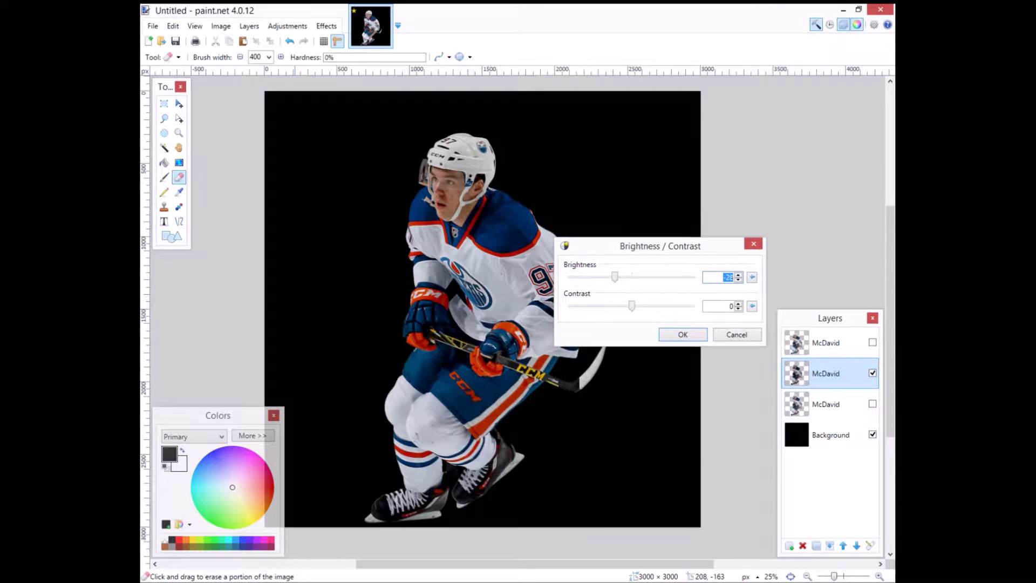
{"action": "left_click_drag", "start_coordinate": [615, 277], "coordinate": [647, 277]}
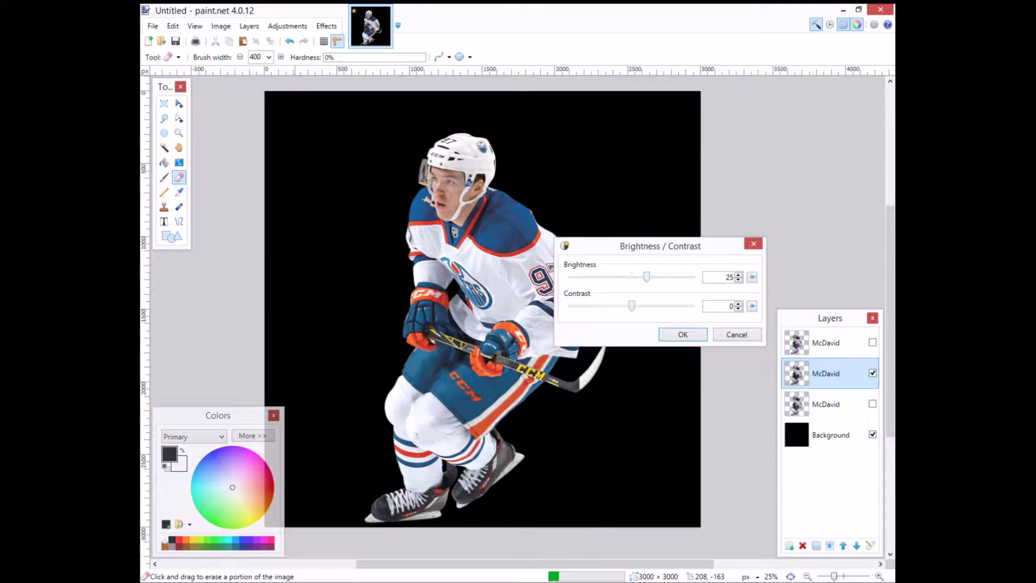
{"action": "left_click", "coordinate": [682, 335]}
{"action": "left_click", "coordinate": [287, 26]}
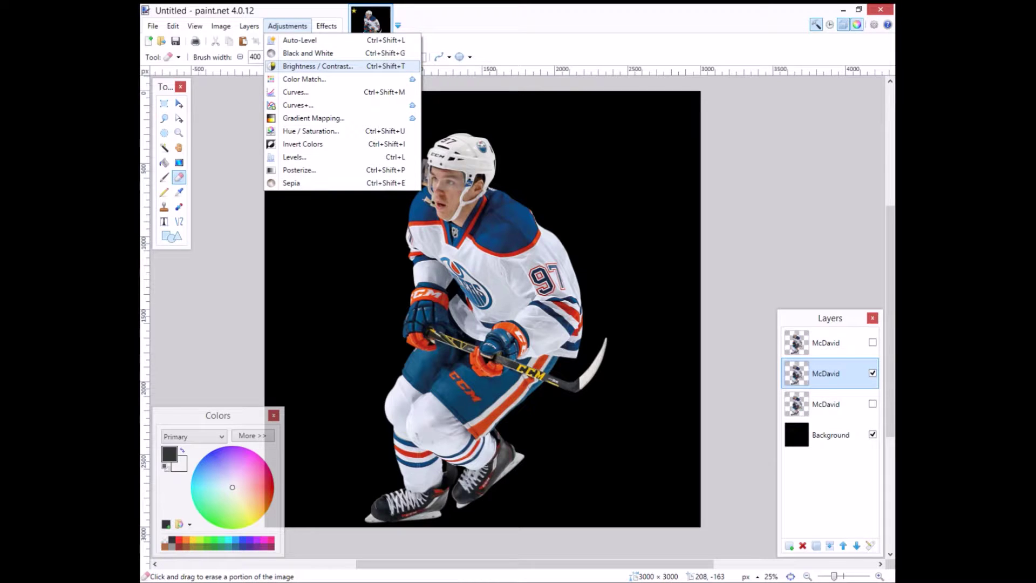
{"action": "left_click", "coordinate": [318, 66]}
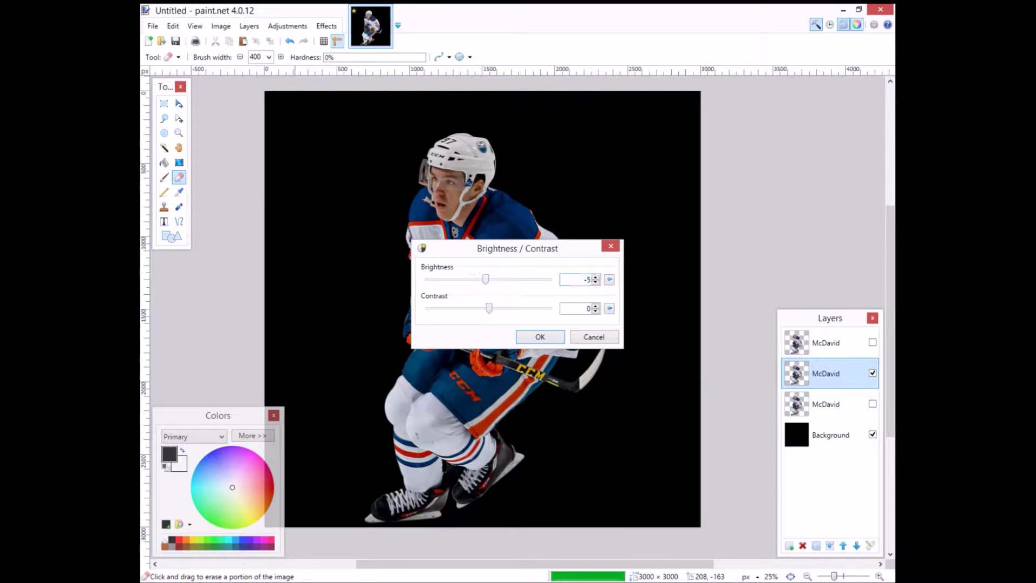
{"action": "left_click_drag", "start_coordinate": [496, 279], "coordinate": [504, 279]}
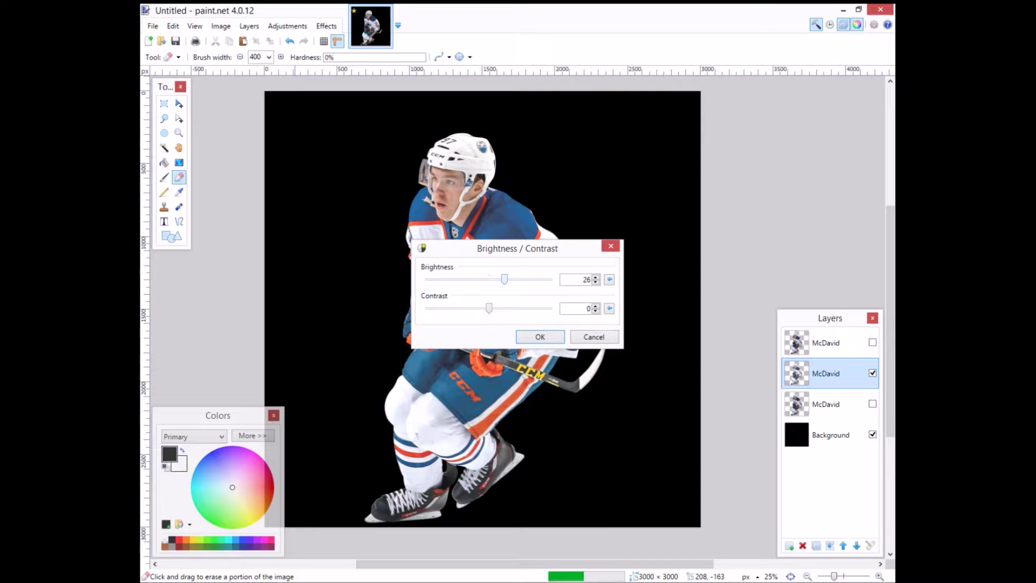
{"action": "left_click", "coordinate": [540, 337]}
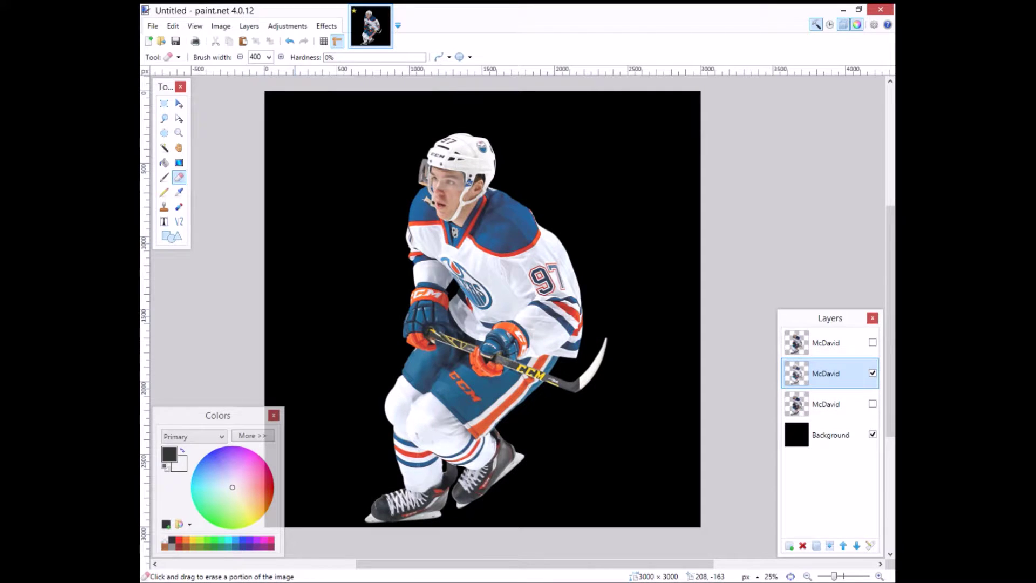
{"action": "left_click", "coordinate": [826, 343]}
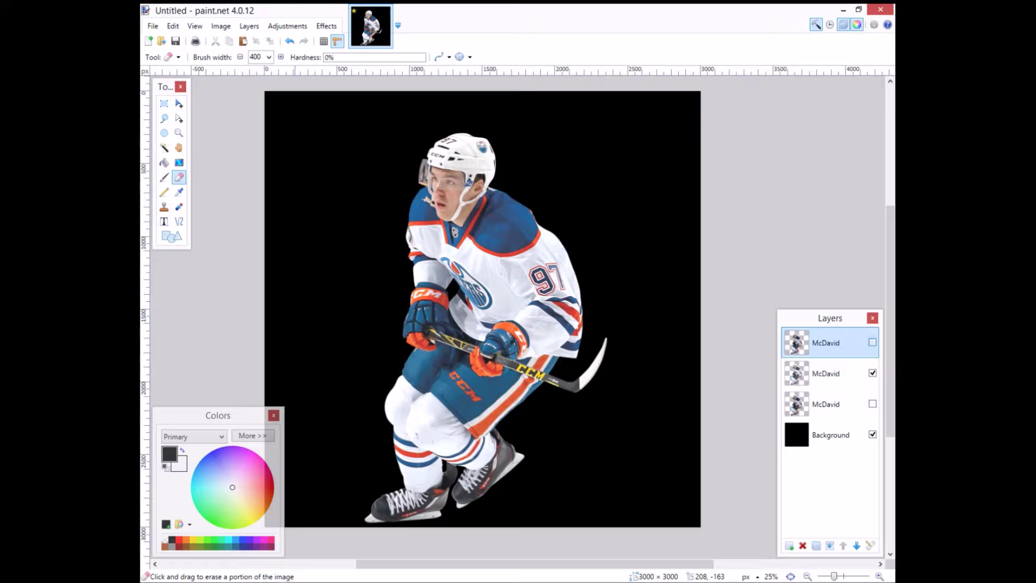
Show the top McDavid layer and darken it to brightness -25, contrast 0.
{"action": "left_click", "coordinate": [872, 342]}
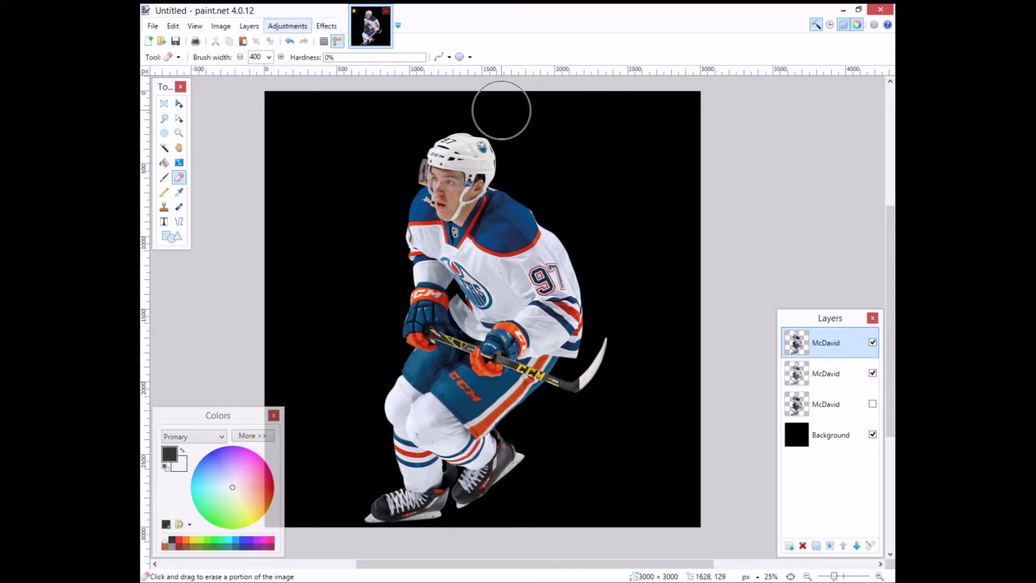
{"action": "left_click", "coordinate": [287, 25]}
{"action": "left_click", "coordinate": [319, 66]}
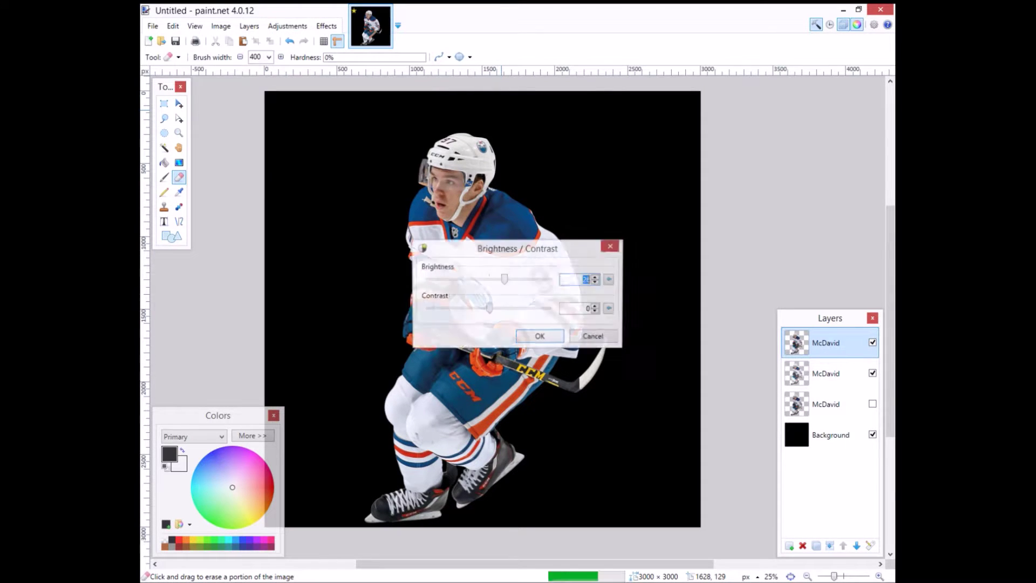
{"action": "left_click_drag", "start_coordinate": [518, 240], "coordinate": [717, 290]}
{"action": "key", "text": "Down"}
{"action": "key", "text": "Down"}
{"action": "key", "text": "Down"}
{"action": "key", "text": "Down"}
{"action": "key", "text": "Down"}
{"action": "key", "text": "Down"}
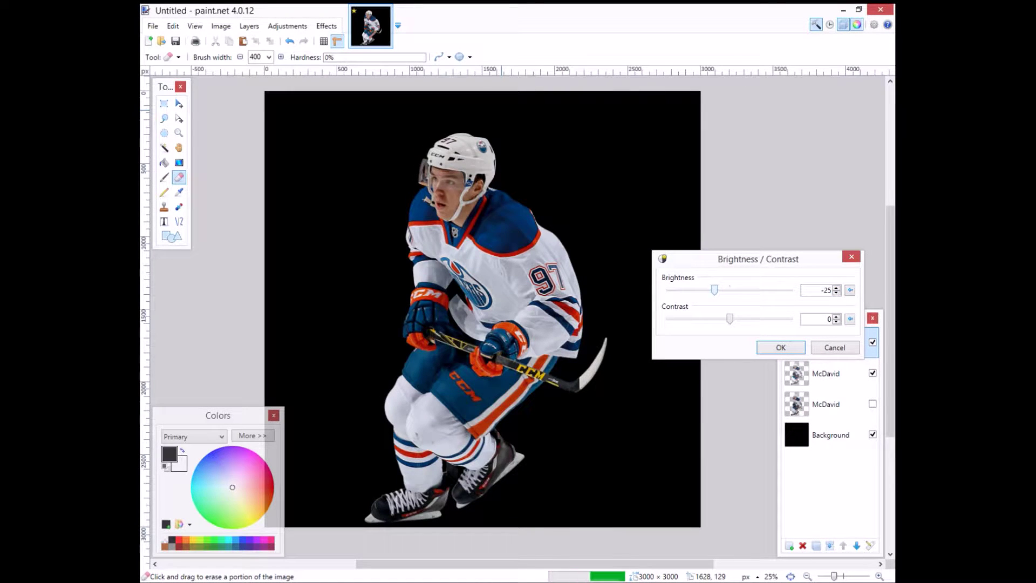
{"action": "left_click", "coordinate": [781, 347]}
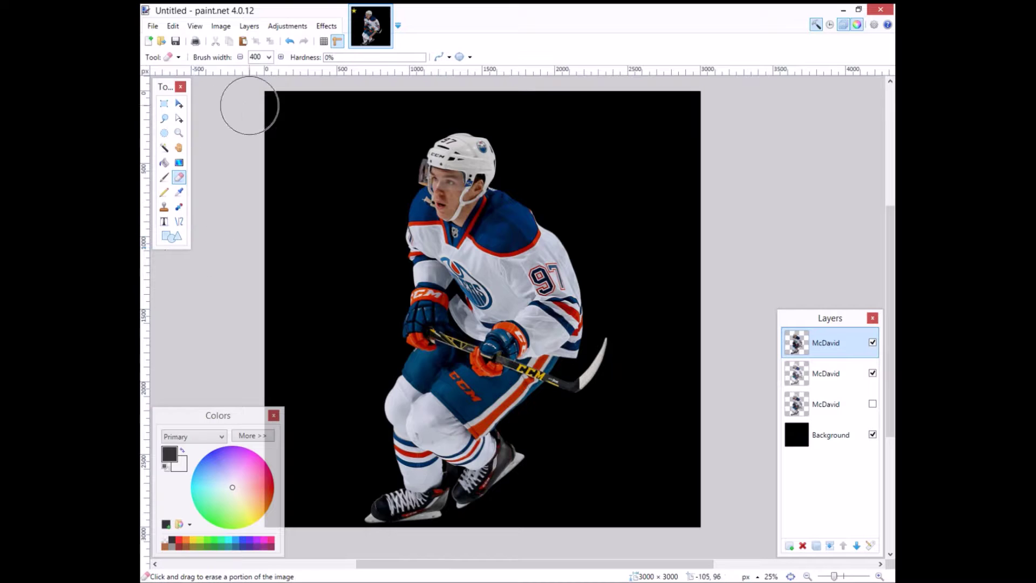
Set the Eraser width to 600 and softly erase the top layer's helmet and skate areas.
{"action": "left_click", "coordinate": [269, 56]}
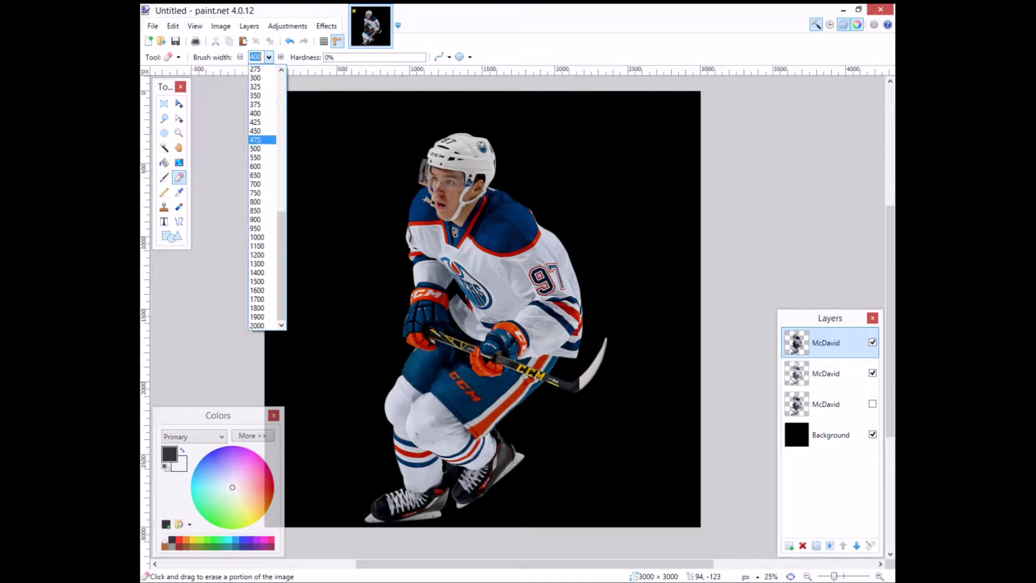
{"action": "left_click", "coordinate": [256, 166]}
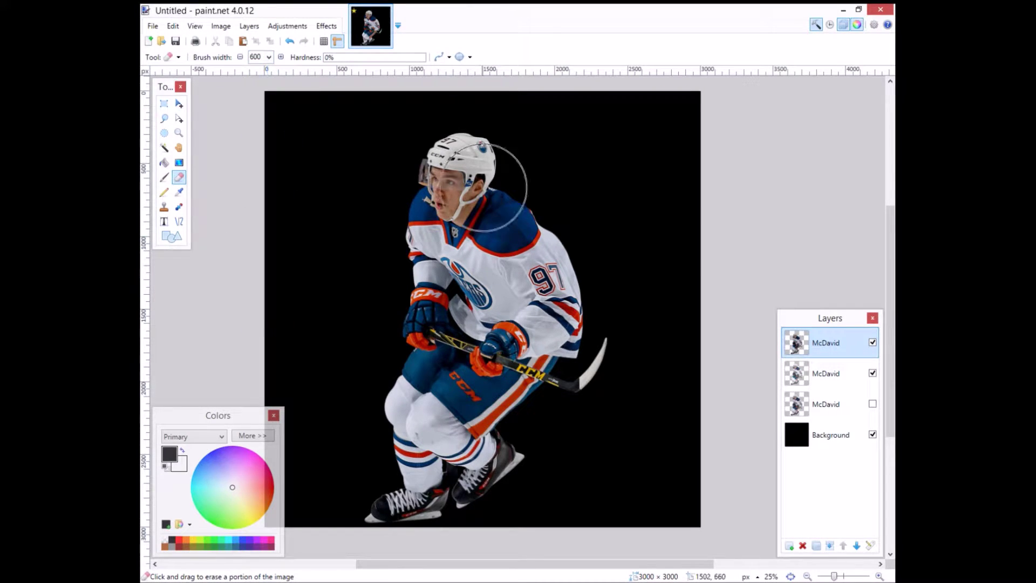
{"action": "scroll", "coordinate": [529, 165], "scroll_direction": "up", "scroll_amount": 1}
{"action": "scroll", "coordinate": [529, 164], "scroll_direction": "up", "scroll_amount": 3}
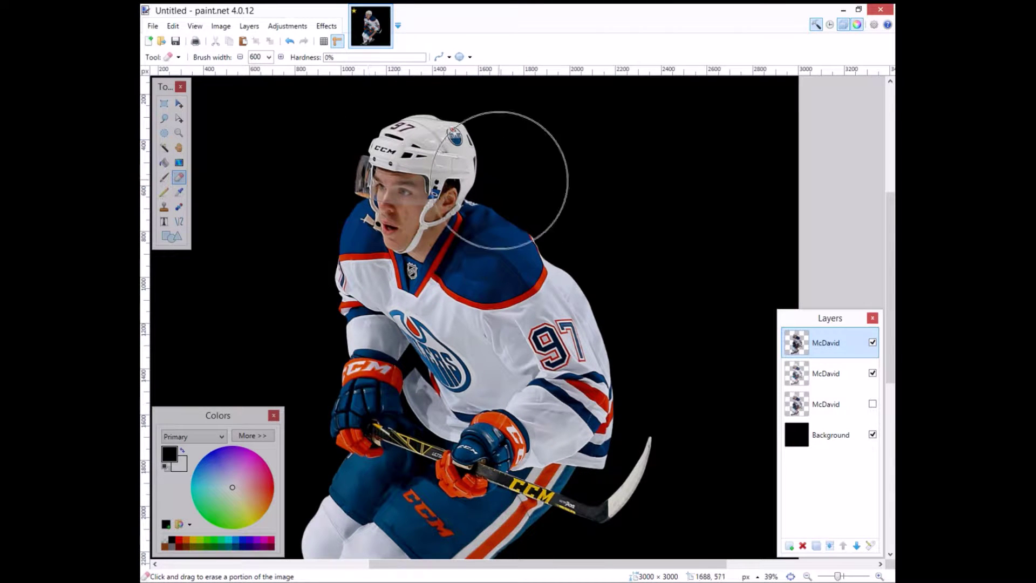
{"action": "scroll", "coordinate": [555, 180], "scroll_direction": "down", "scroll_amount": 2}
{"action": "scroll", "coordinate": [553, 177], "scroll_direction": "down", "scroll_amount": 1}
{"action": "scroll", "coordinate": [553, 171], "scroll_direction": "down", "scroll_amount": 1}
{"action": "scroll", "coordinate": [552, 170], "scroll_direction": "up", "scroll_amount": 1}
{"action": "scroll", "coordinate": [484, 319], "scroll_direction": "down", "scroll_amount": 1}
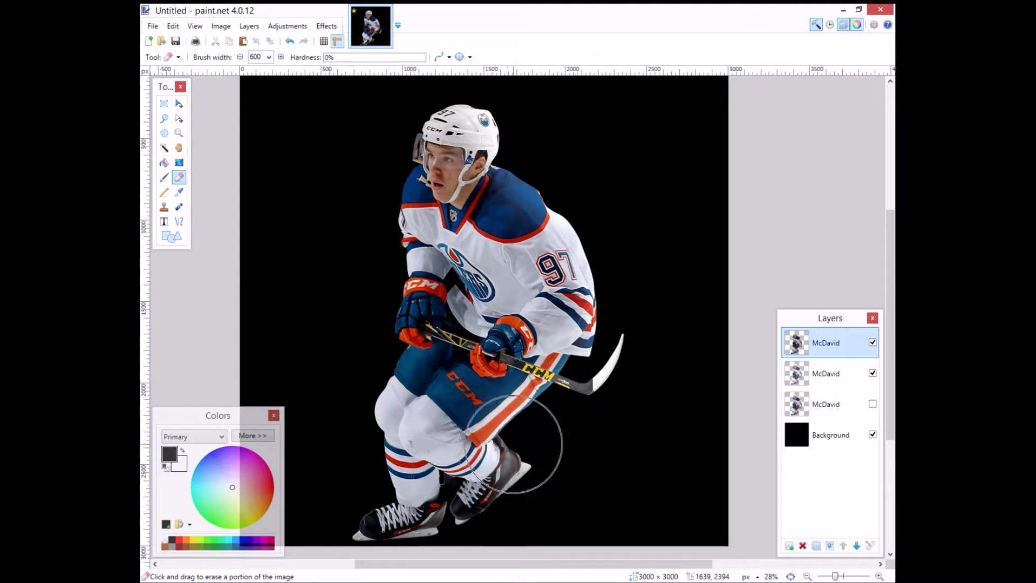
{"action": "scroll", "coordinate": [508, 448], "scroll_direction": "down", "scroll_amount": 3}
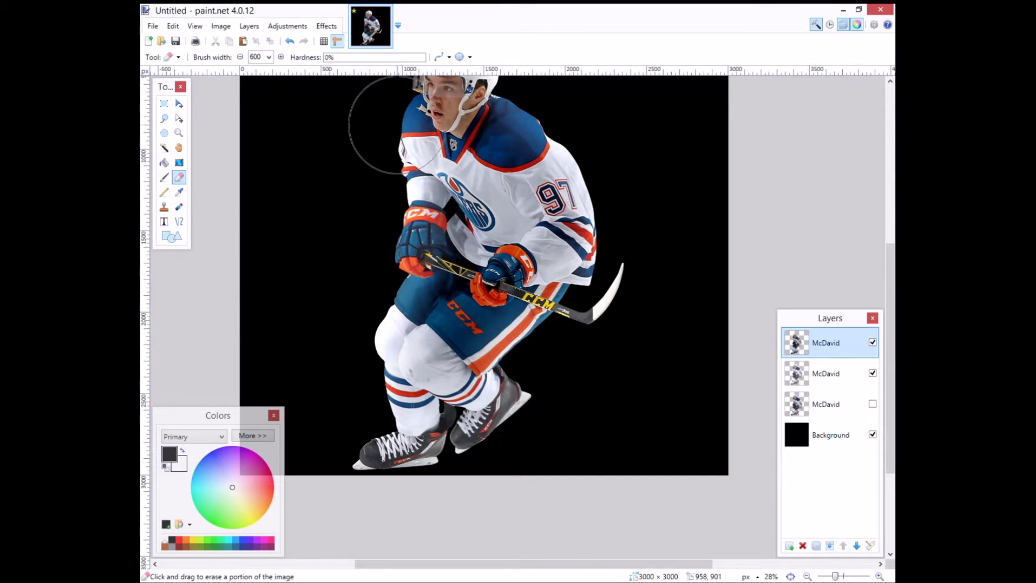
{"action": "scroll", "coordinate": [396, 125], "scroll_direction": "up", "scroll_amount": 3}
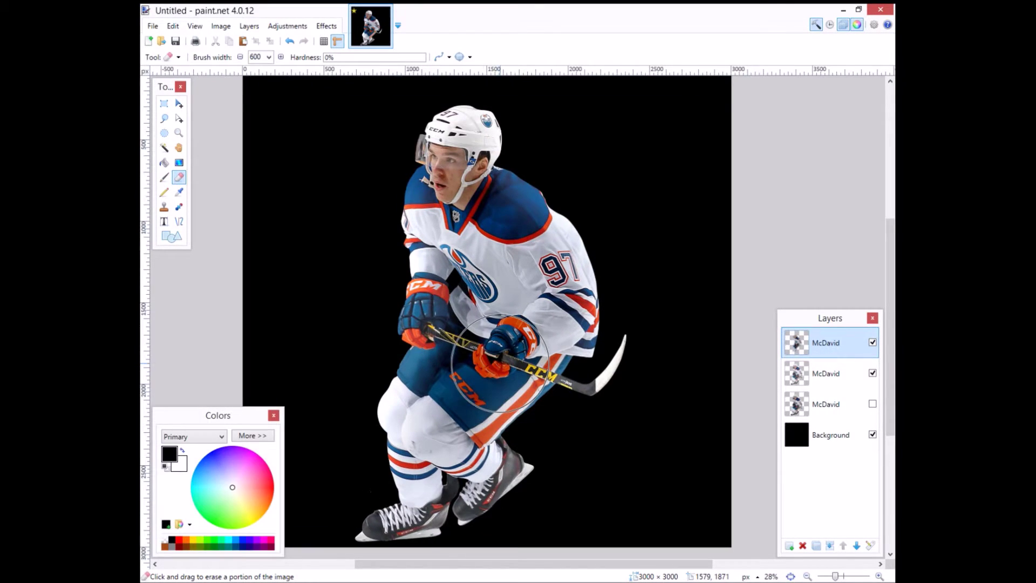
{"action": "scroll", "coordinate": [534, 367], "scroll_direction": "up", "scroll_amount": 1}
{"action": "scroll", "coordinate": [702, 373], "scroll_direction": "down", "scroll_amount": 1}
Darken the second McDavid layer with a brightness of -58.
{"action": "left_click", "coordinate": [825, 374]}
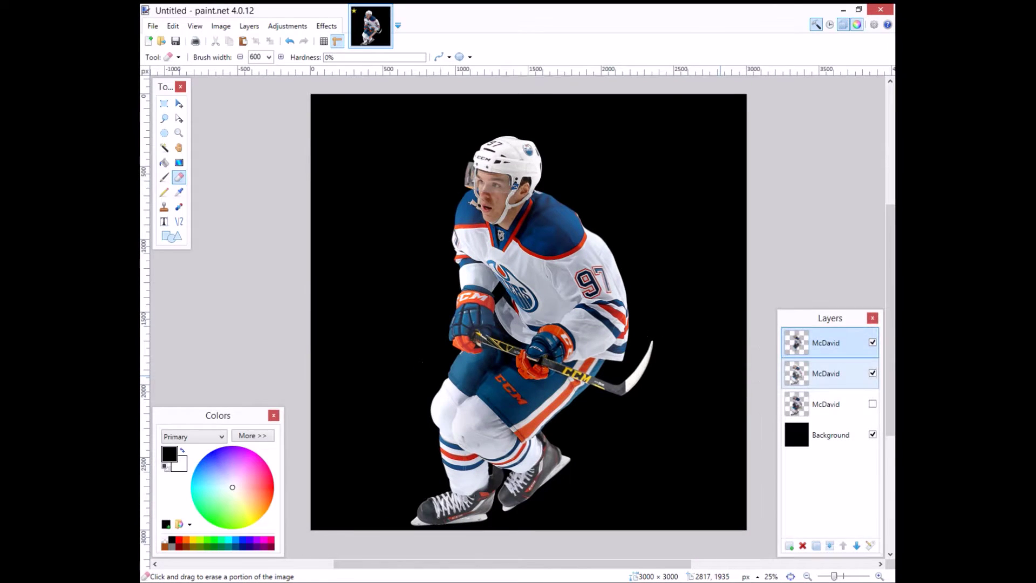
{"action": "left_click", "coordinate": [288, 26]}
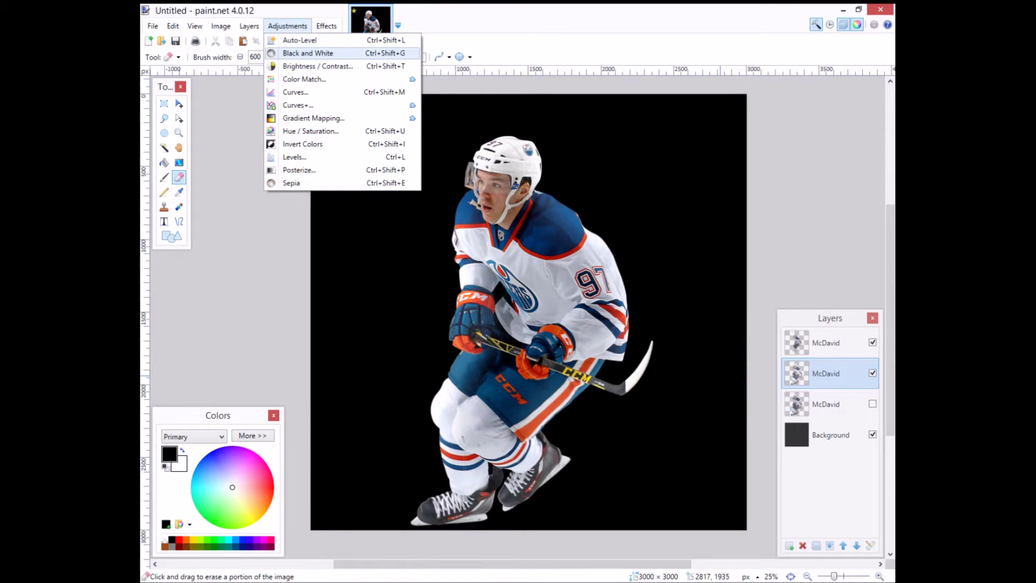
{"action": "left_click", "coordinate": [317, 66]}
{"action": "left_click_drag", "start_coordinate": [486, 243], "coordinate": [754, 218]}
{"action": "type", "text": "29"}
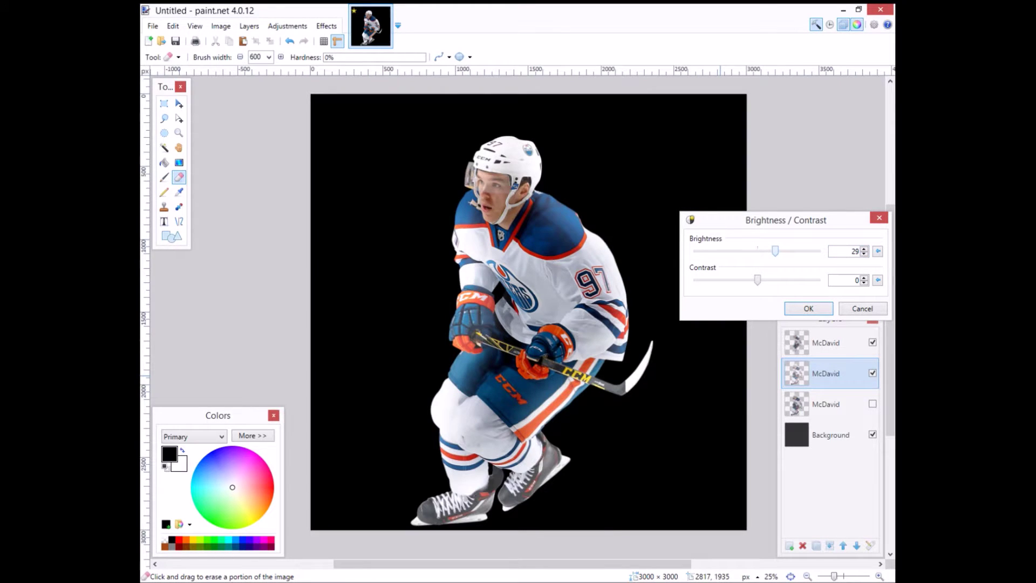
{"action": "left_click_drag", "start_coordinate": [776, 251], "coordinate": [716, 251]}
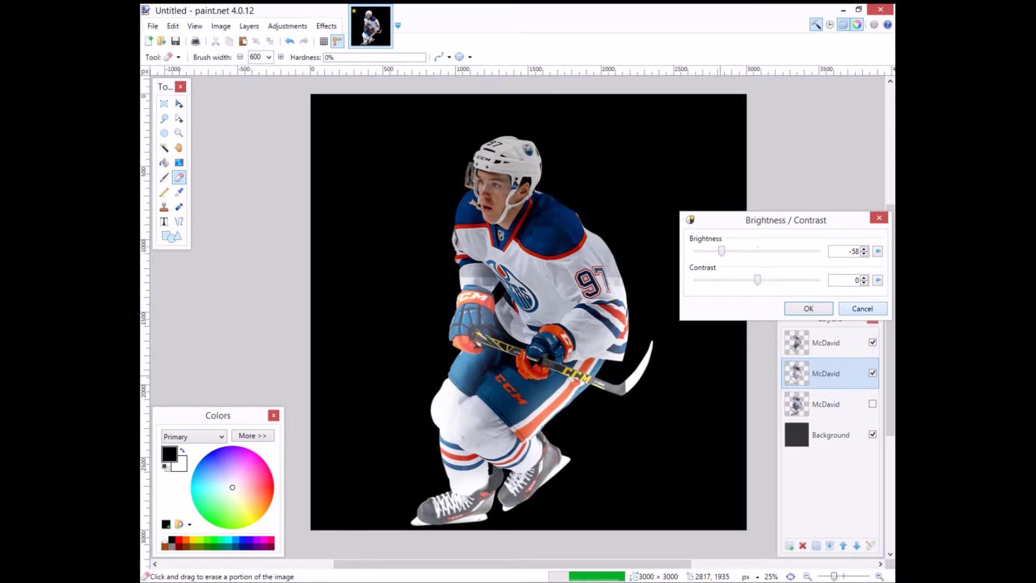
{"action": "key", "text": "Return"}
Undo the brightness change and several eraser strokes, then redo the last one.
{"action": "key", "text": "ctrl+z"}
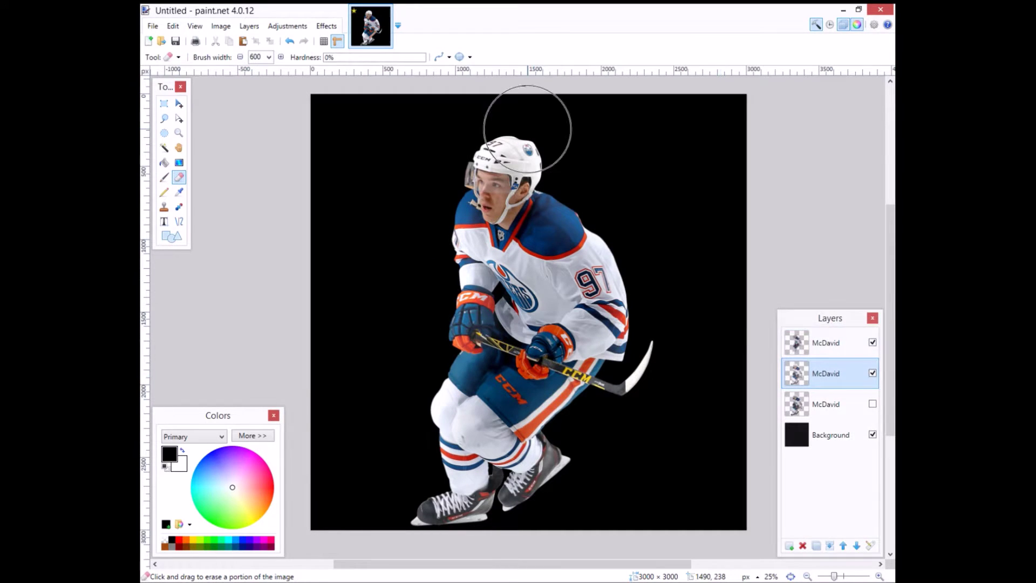
{"action": "left_click", "coordinate": [289, 41]}
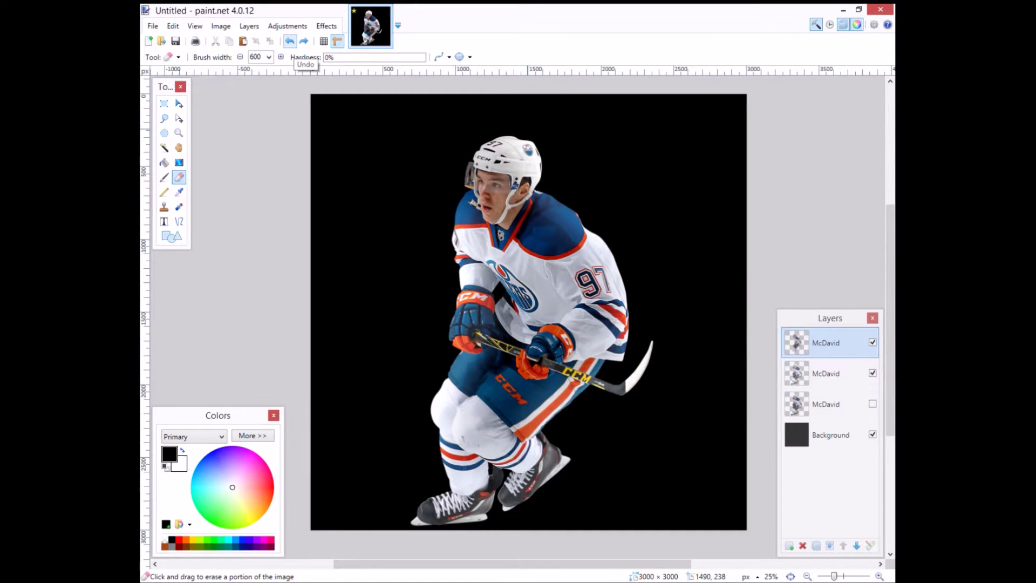
{"action": "left_click", "coordinate": [289, 41]}
{"action": "left_click", "coordinate": [290, 42]}
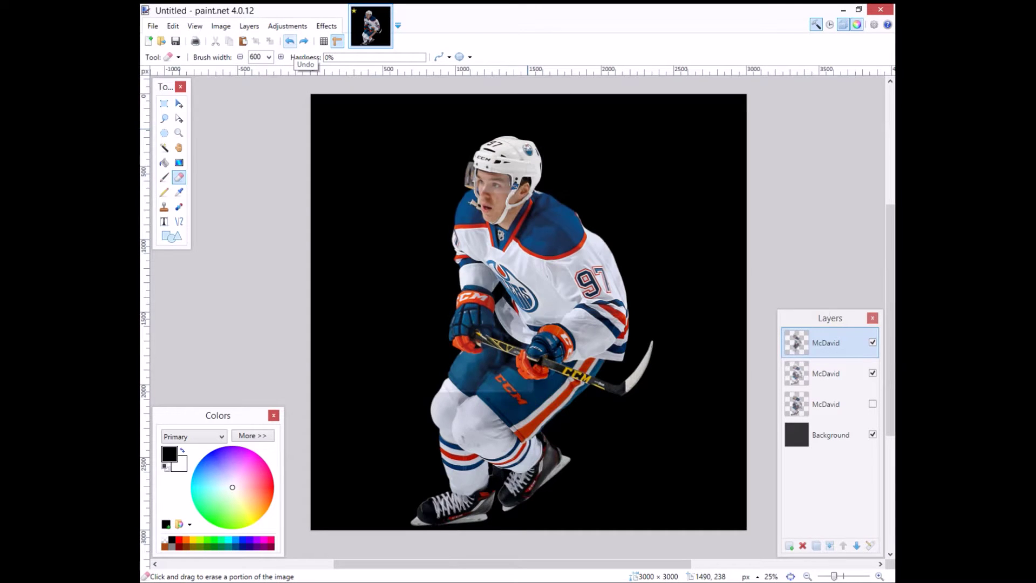
{"action": "left_click", "coordinate": [290, 41]}
{"action": "left_click", "coordinate": [304, 42]}
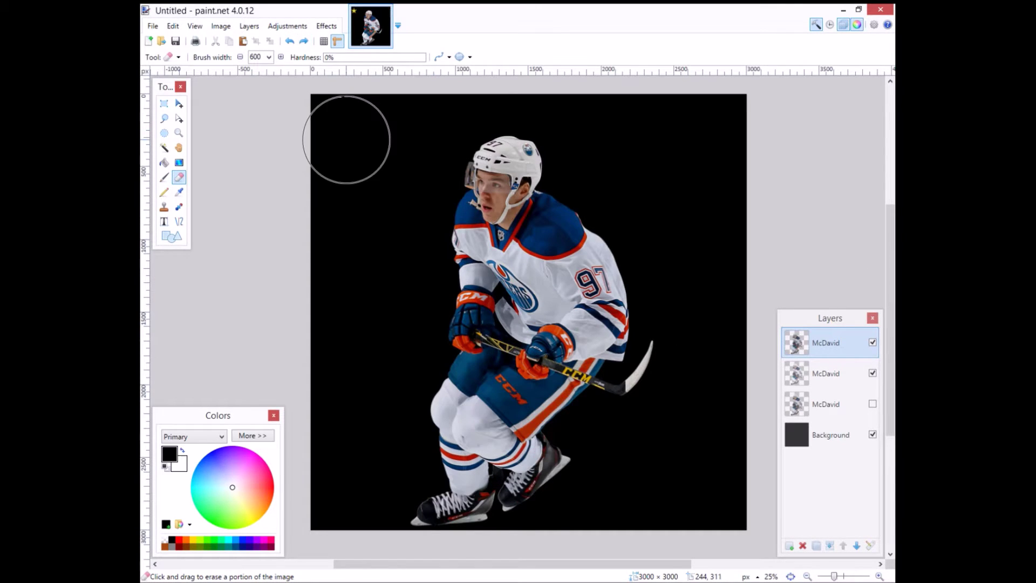
{"action": "left_click", "coordinate": [268, 57]}
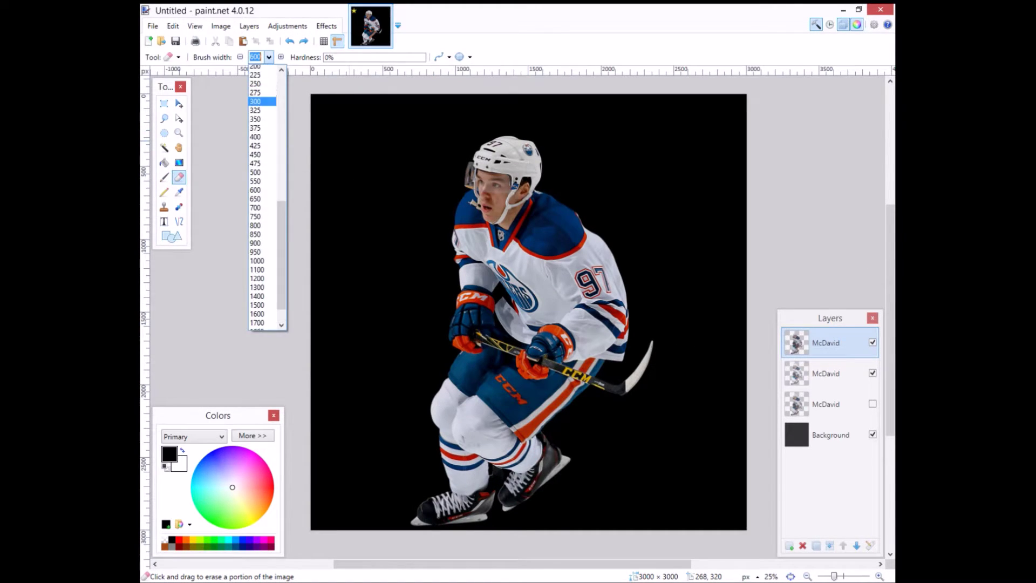
Set the eraser brush width to 300.
{"action": "left_click", "coordinate": [259, 228]}
{"action": "scroll", "coordinate": [567, 162], "scroll_direction": "up", "scroll_amount": 2}
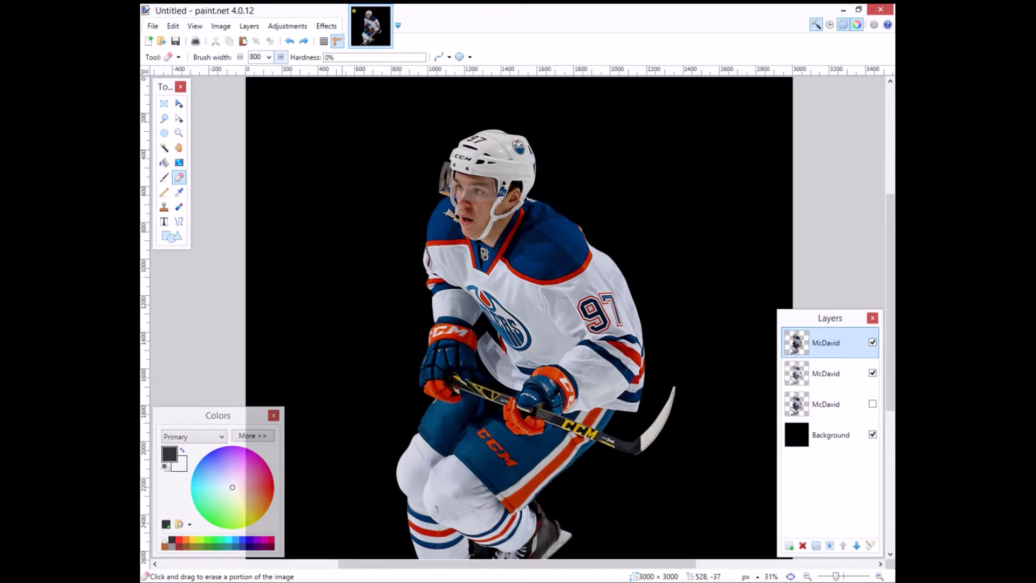
{"action": "left_click", "coordinate": [268, 57]}
{"action": "left_click", "coordinate": [261, 102]}
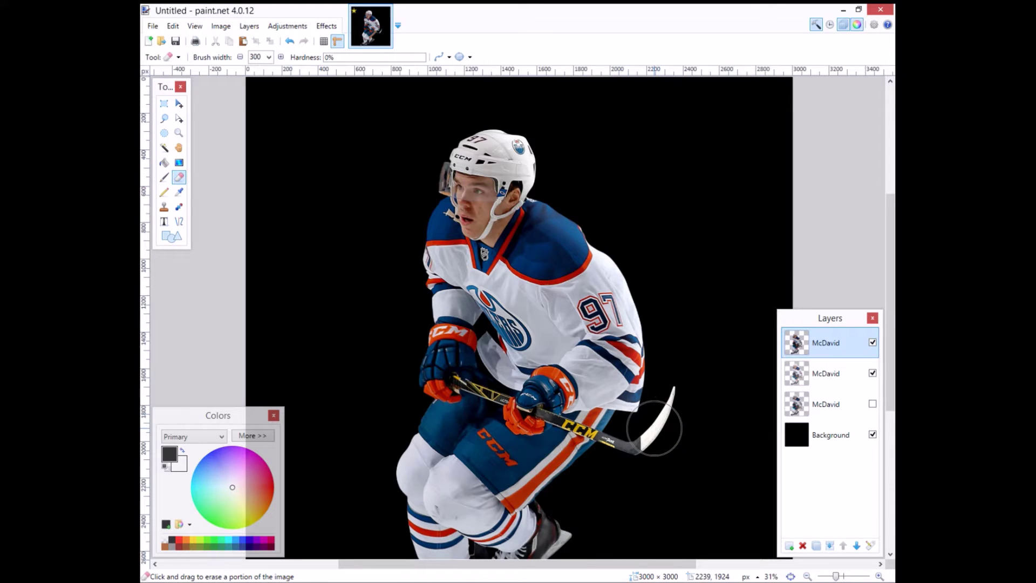
Softly erase the top layer along the stick blade, skates and left shoulder.
{"action": "scroll", "coordinate": [654, 428], "scroll_direction": "down", "scroll_amount": 2}
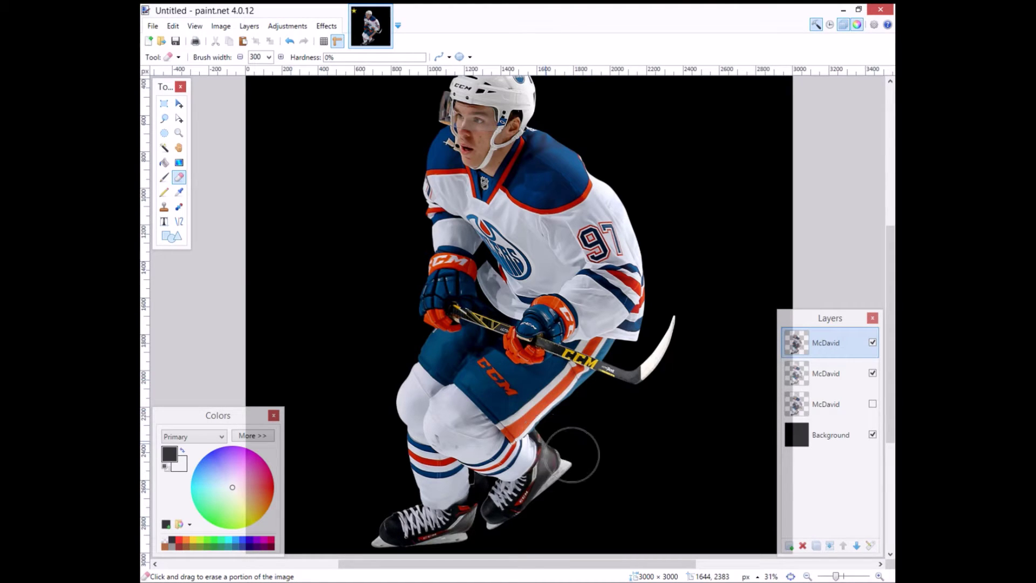
{"action": "scroll", "coordinate": [582, 470], "scroll_direction": "down", "scroll_amount": 2}
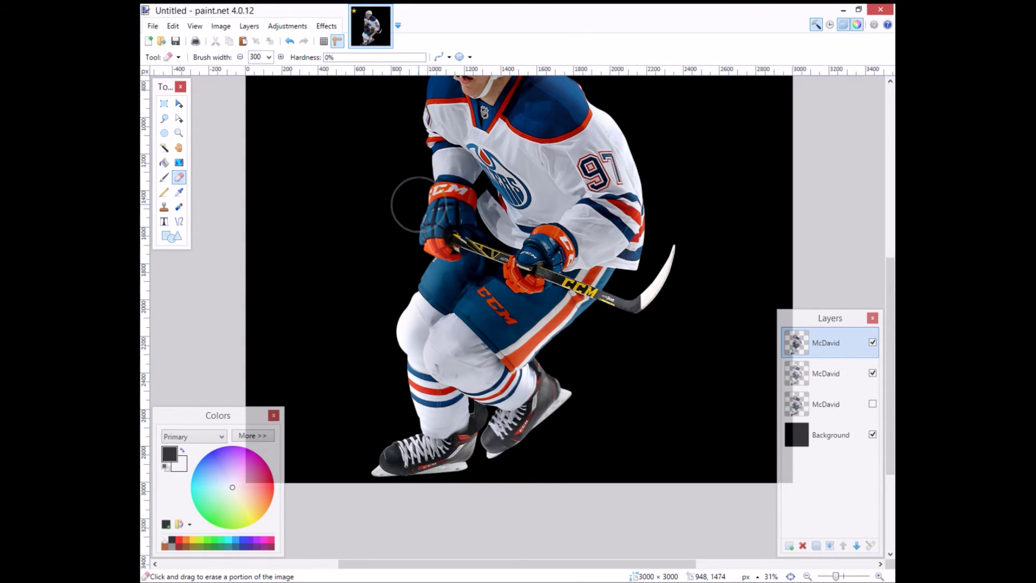
{"action": "scroll", "coordinate": [424, 219], "scroll_direction": "up", "scroll_amount": 3}
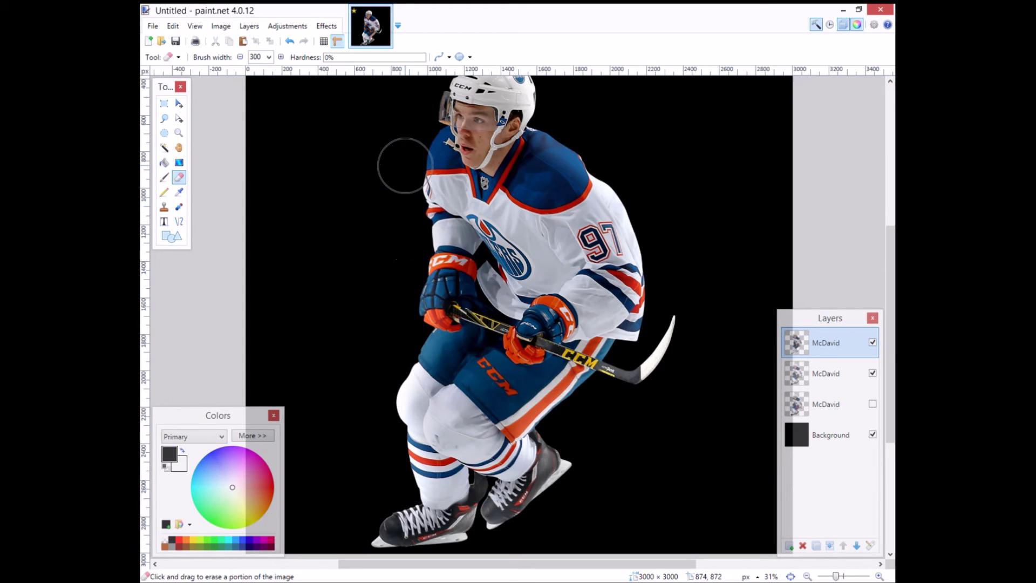
{"action": "scroll", "coordinate": [437, 119], "scroll_direction": "up", "scroll_amount": 3}
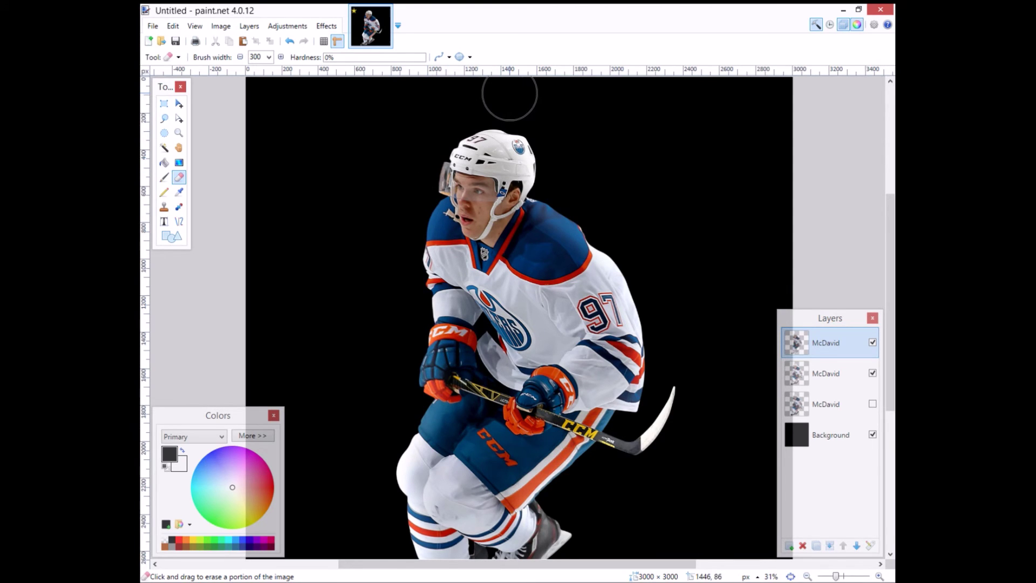
{"action": "scroll", "coordinate": [648, 252], "scroll_direction": "down", "scroll_amount": 1}
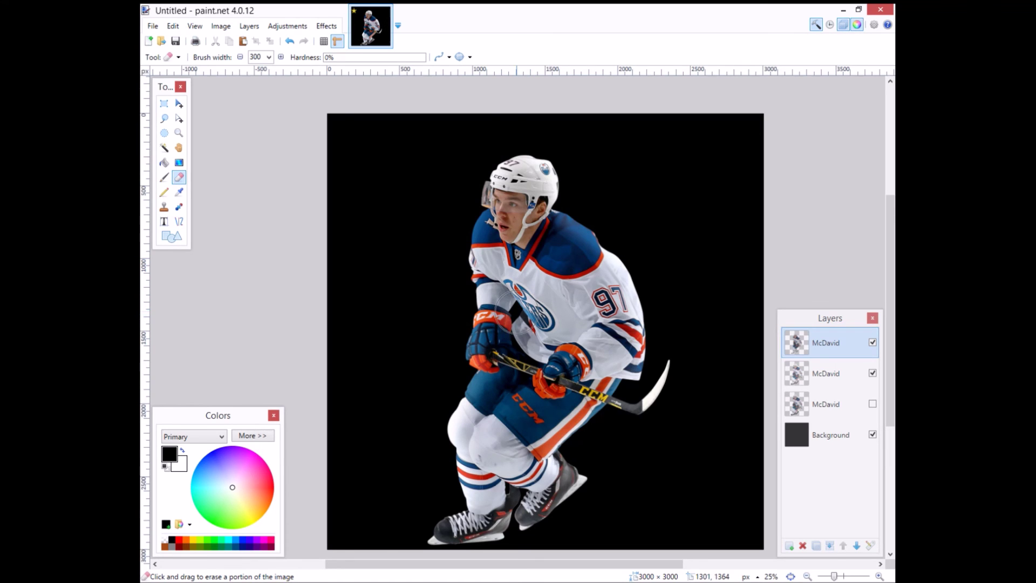
{"action": "scroll", "coordinate": [653, 310], "scroll_direction": "down", "scroll_amount": 1}
{"action": "scroll", "coordinate": [645, 315], "scroll_direction": "right", "scroll_amount": 1}
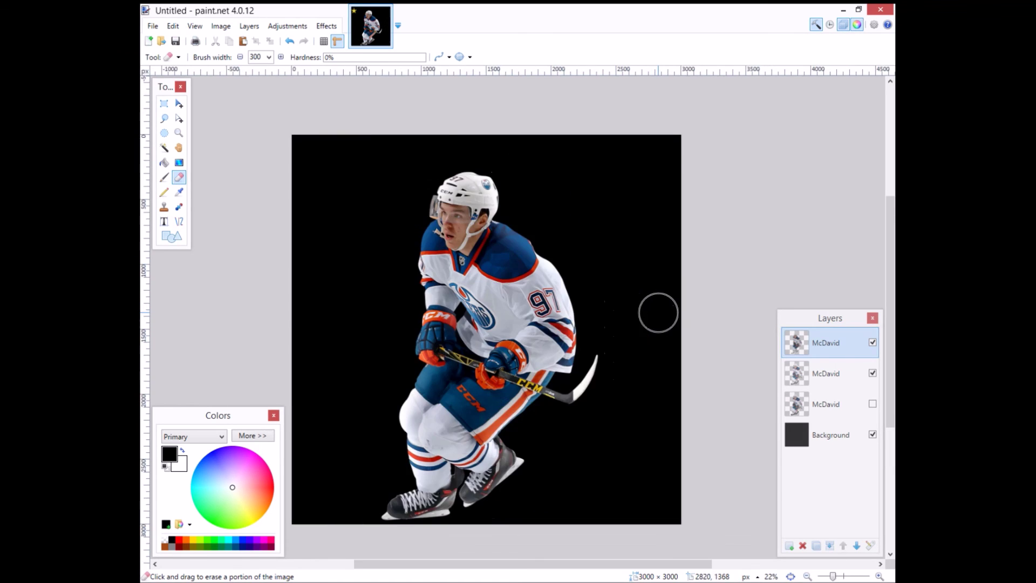
{"action": "scroll", "coordinate": [556, 341], "scroll_direction": "up", "scroll_amount": 1}
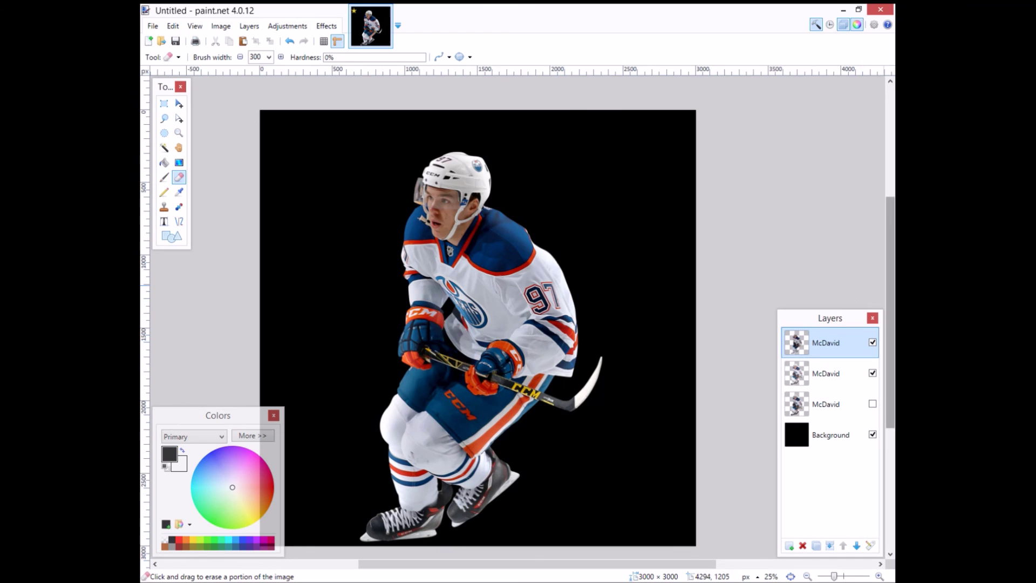
{"action": "scroll", "coordinate": [877, 288], "scroll_direction": "down", "scroll_amount": 1}
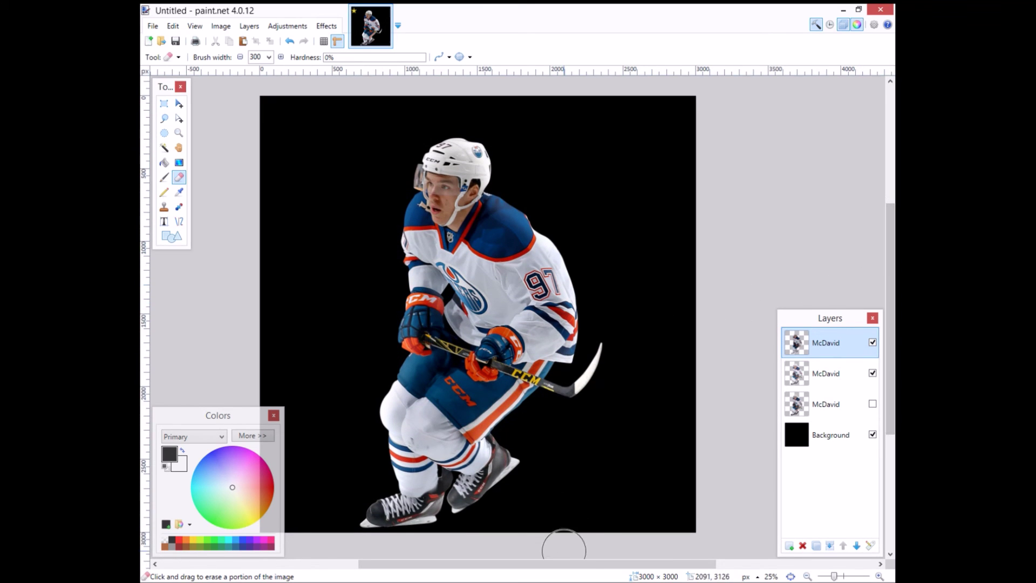
{"action": "left_click_drag", "start_coordinate": [561, 564], "coordinate": [551, 564]}
{"action": "left_click", "coordinate": [163, 221]}
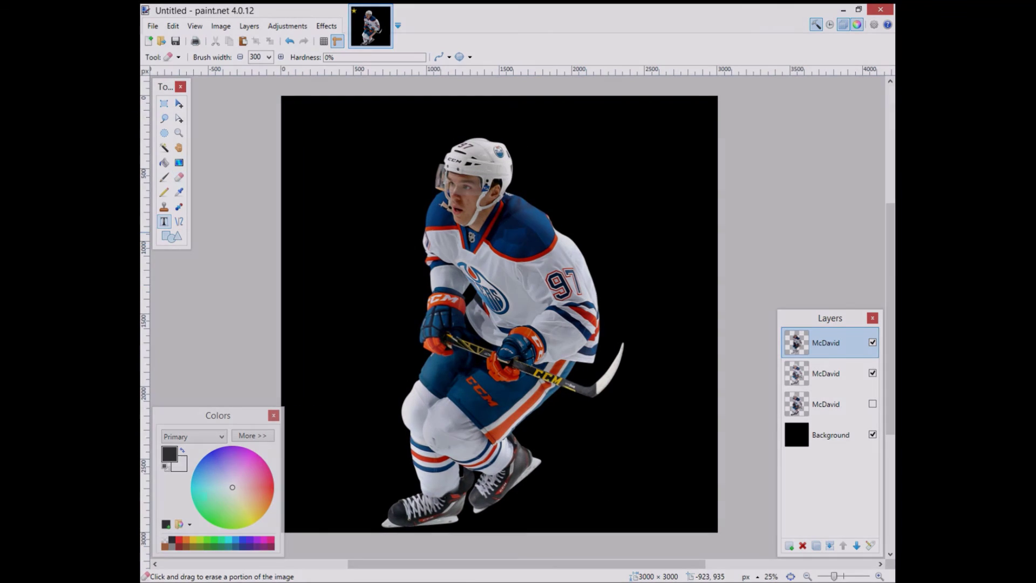